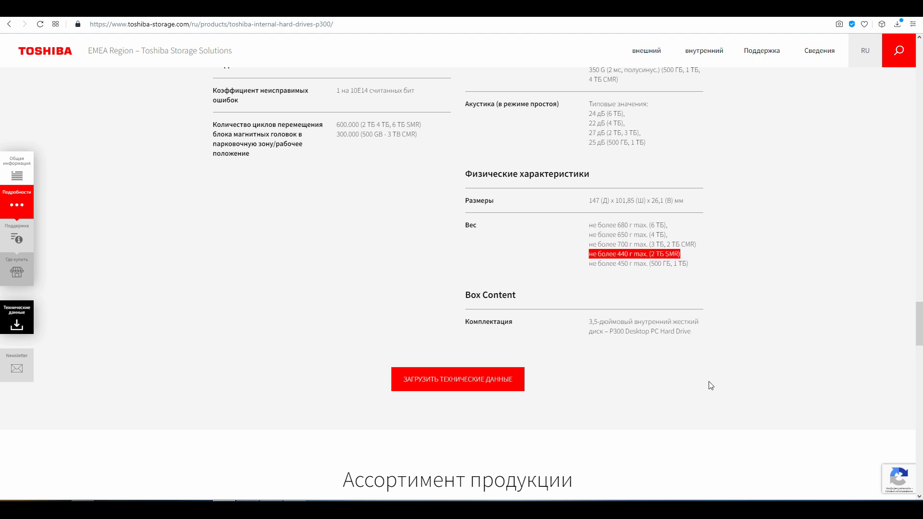
Review the P300 weight specifications by capacity and expand the product range list of model numbers
left_click_drag(619, 225, 628, 263)
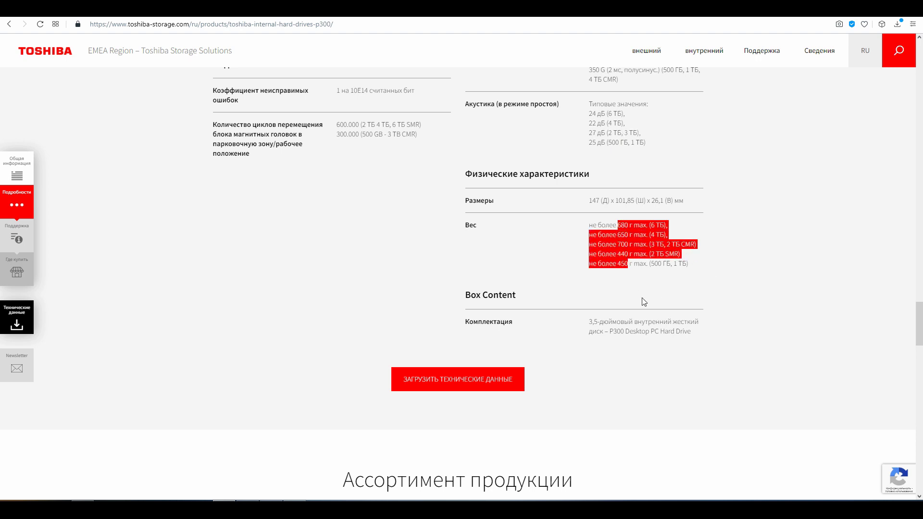
left_click(701, 293)
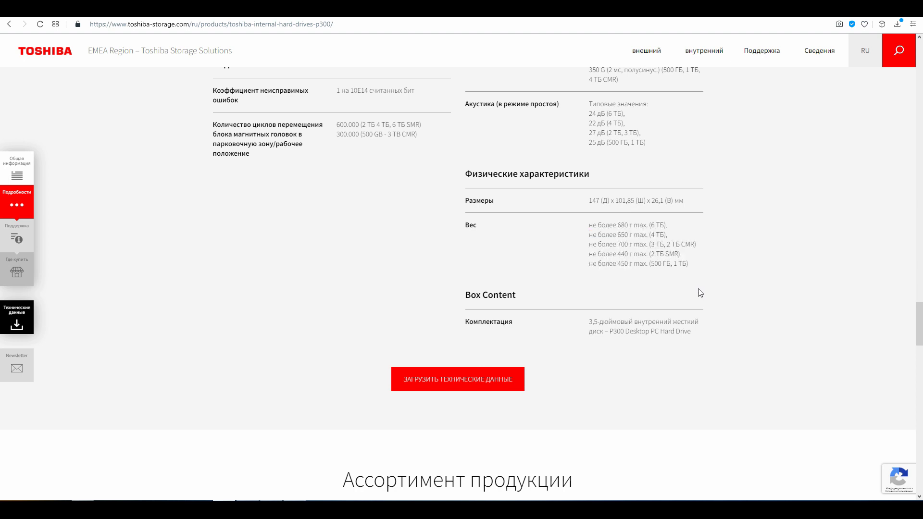
scroll(700, 293, "down", 6)
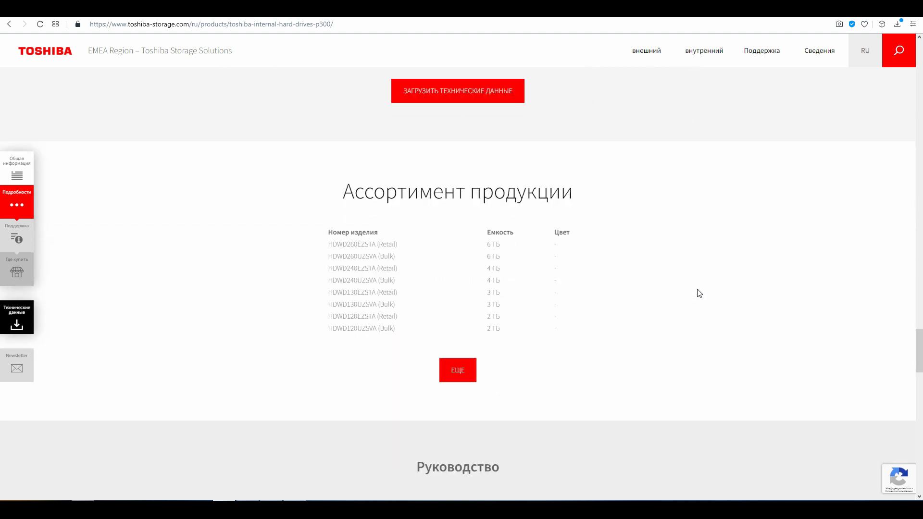
left_click(457, 370)
scroll(546, 375, "down", 1)
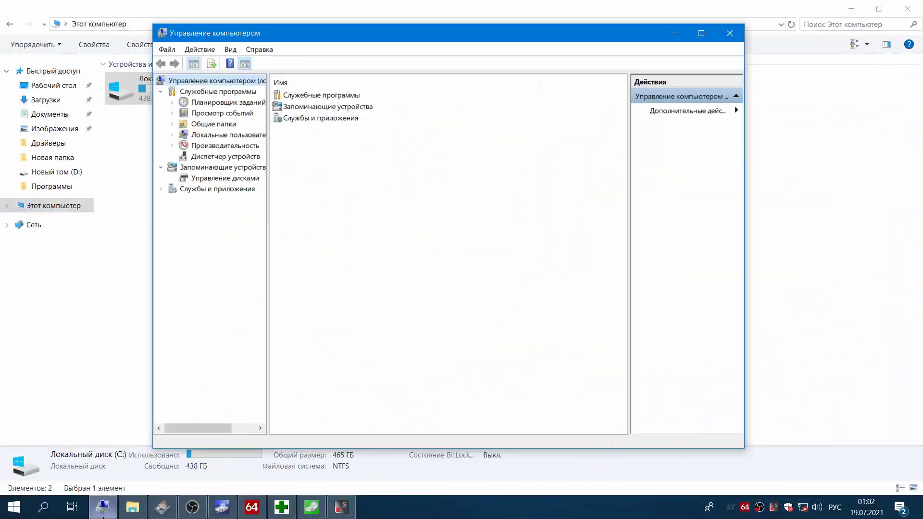
Go to Disk Management in Computer Management and initialize Disk 0 with a GPT partition table
left_click_drag(425, 37, 533, 147)
left_click(359, 287)
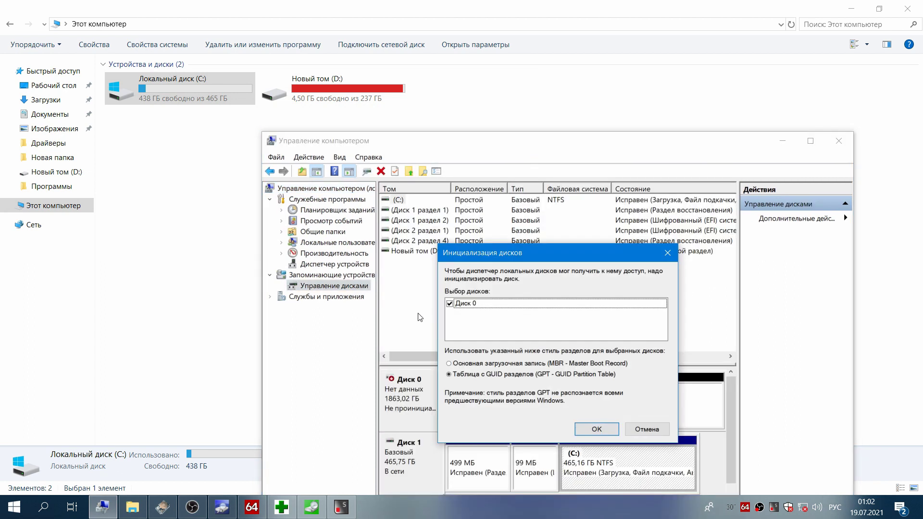
left_click(612, 429)
Create a 1907712 MB simple volume on Disk 0 with drive letter E, quick-formatted as exFAT with default cluster size
right_click(587, 421)
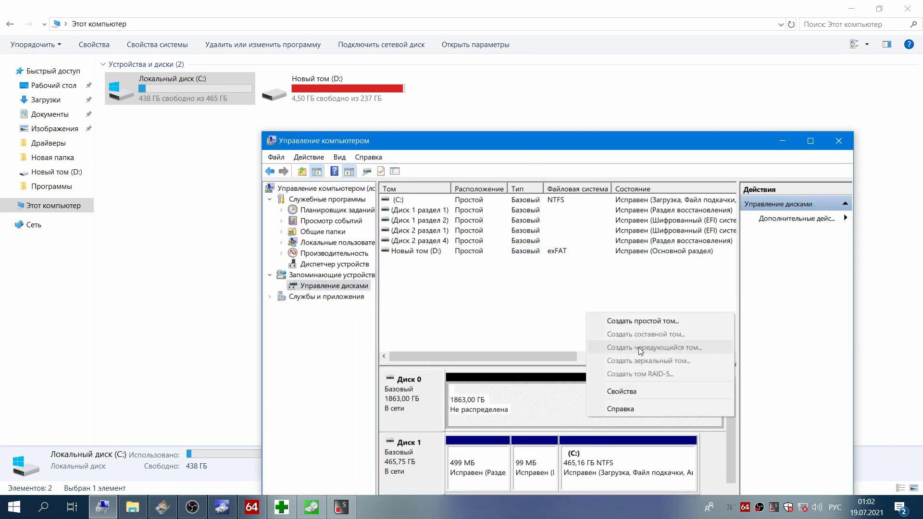
left_click(645, 321)
left_click(613, 414)
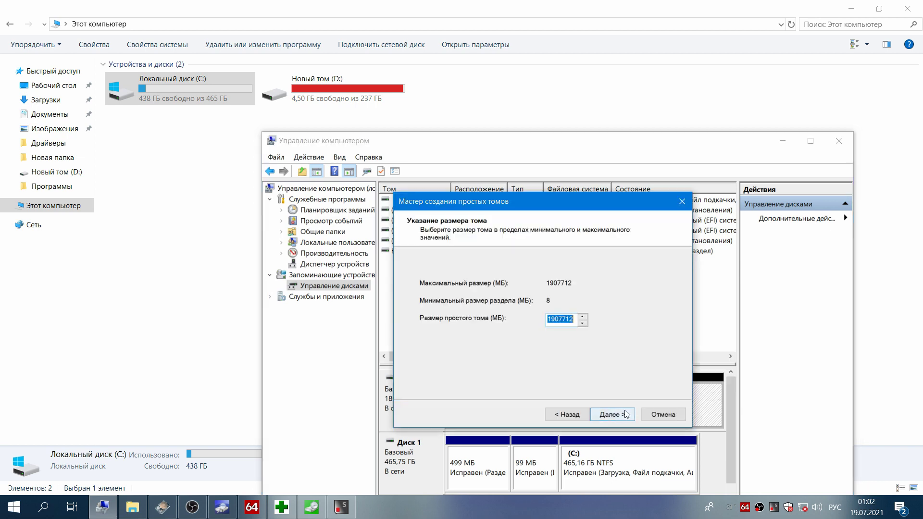
left_click(609, 415)
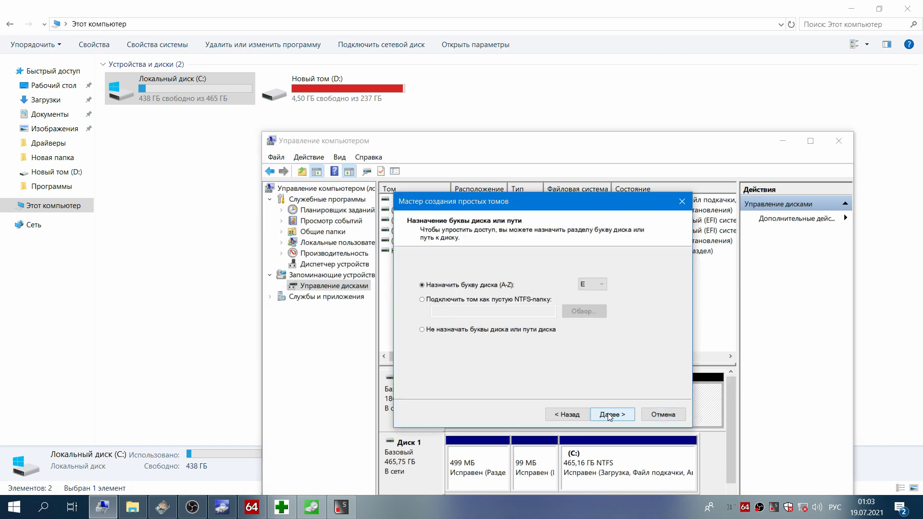
left_click(610, 415)
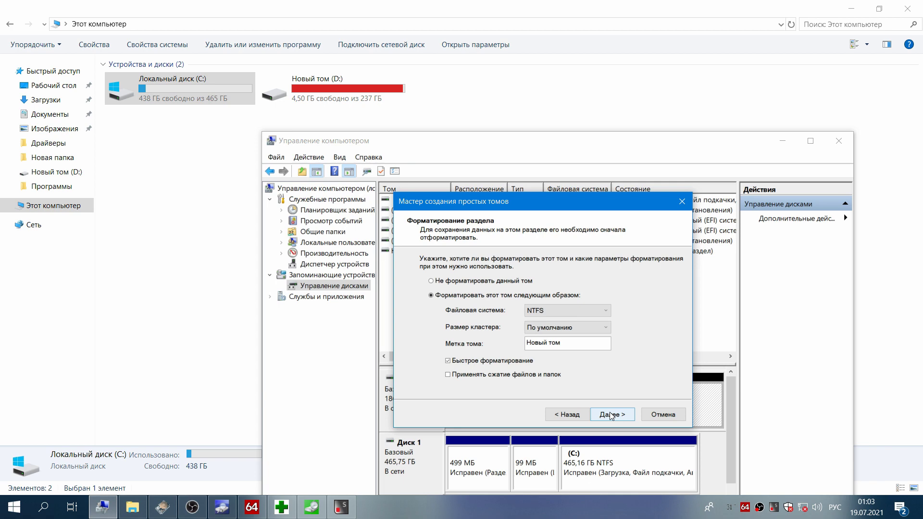
left_click(567, 310)
left_click(562, 330)
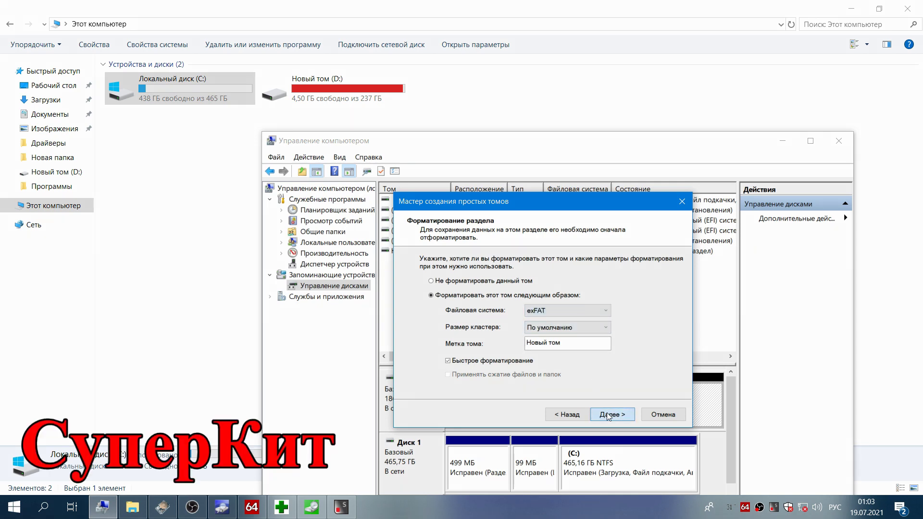
left_click(610, 414)
left_click(610, 416)
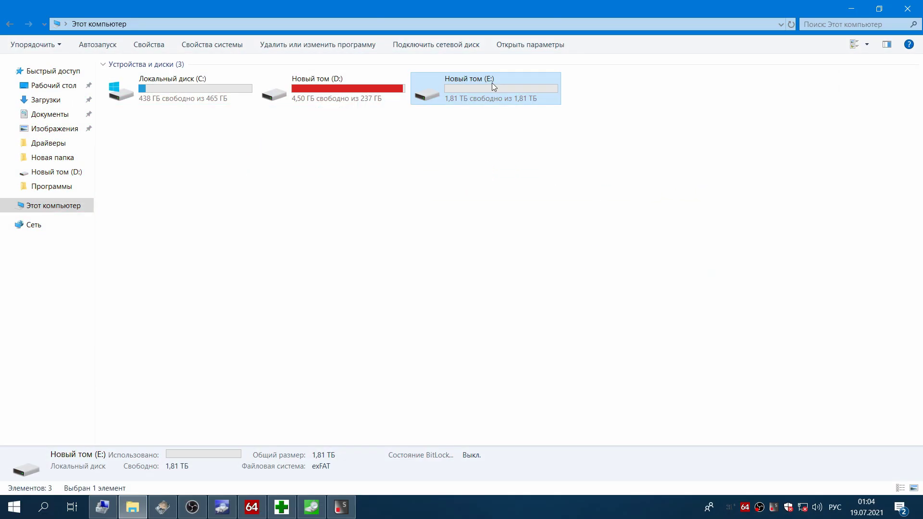
Open the properties of the new volume E: to examine its file system and capacity
right_click(492, 83)
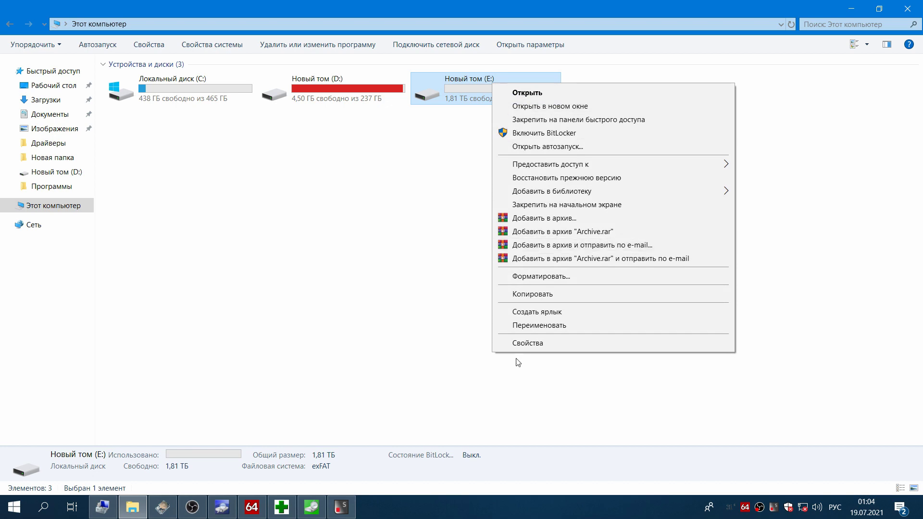
left_click(522, 344)
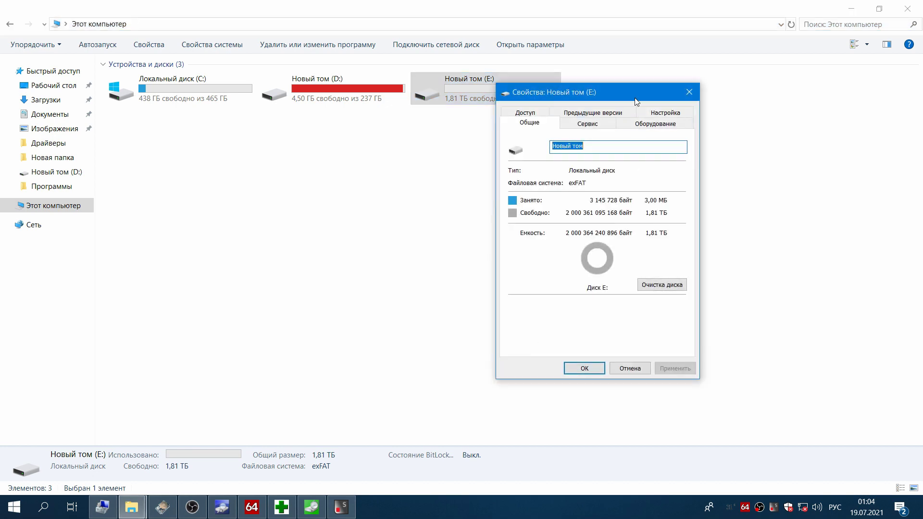
left_click_drag(637, 102, 777, 76)
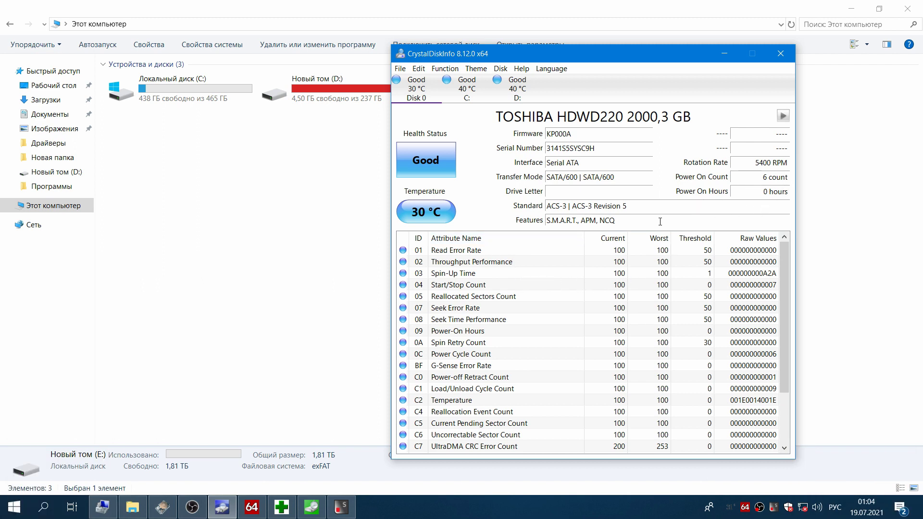
Examine the TOSHIBA HDWD220's health and S.M.A.R.T. attributes in CrystalDiskInfo, and switch to another running utility
left_click_drag(580, 60, 664, 58)
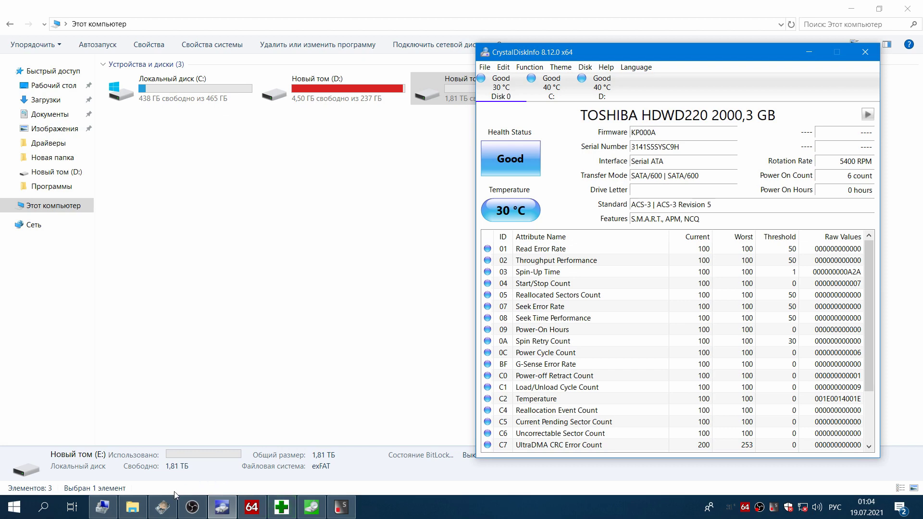
left_click(163, 506)
left_click_drag(464, 120, 297, 155)
left_click(418, 215)
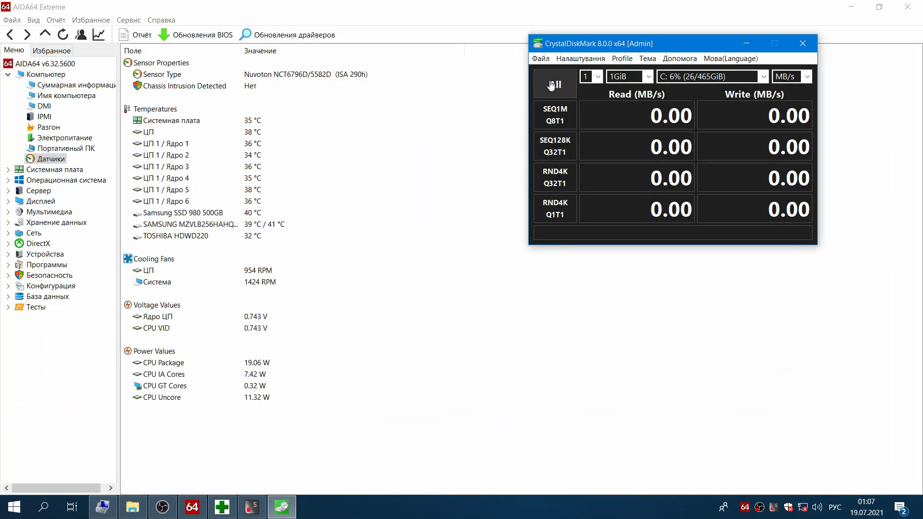
Run all CrystalDiskMark tests at the 1GiB test size, and run them on drive E: at 64MiB
left_click(682, 76)
left_click(682, 95)
left_click(556, 84)
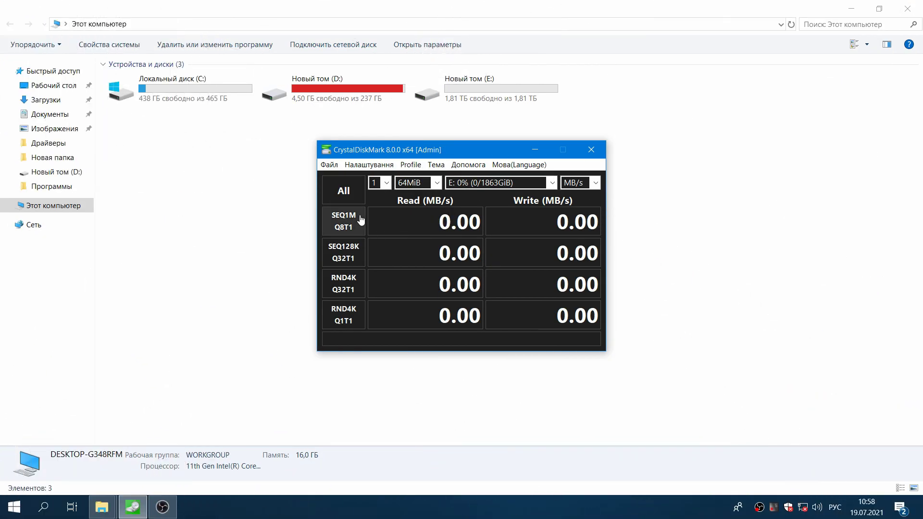
left_click(350, 198)
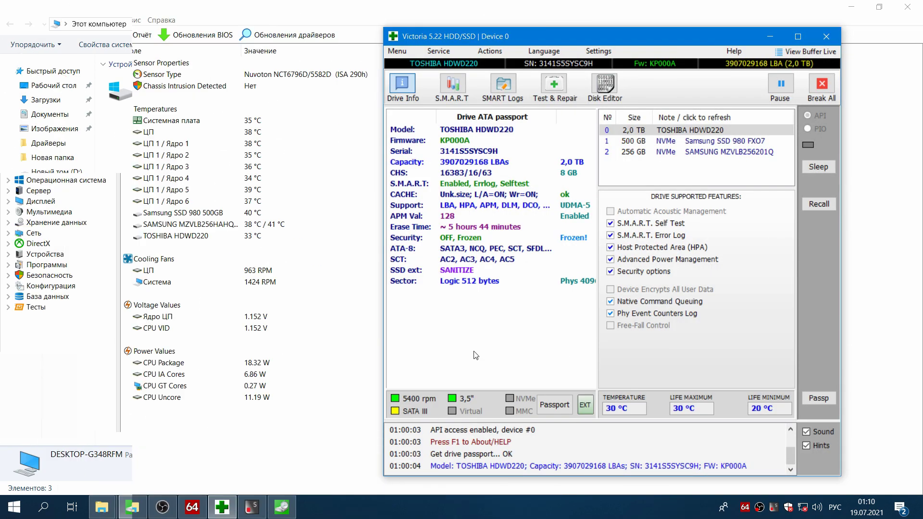
Select the TOSHIBA HDWD220 in Victoria's drive list to read its passport
left_click(634, 129)
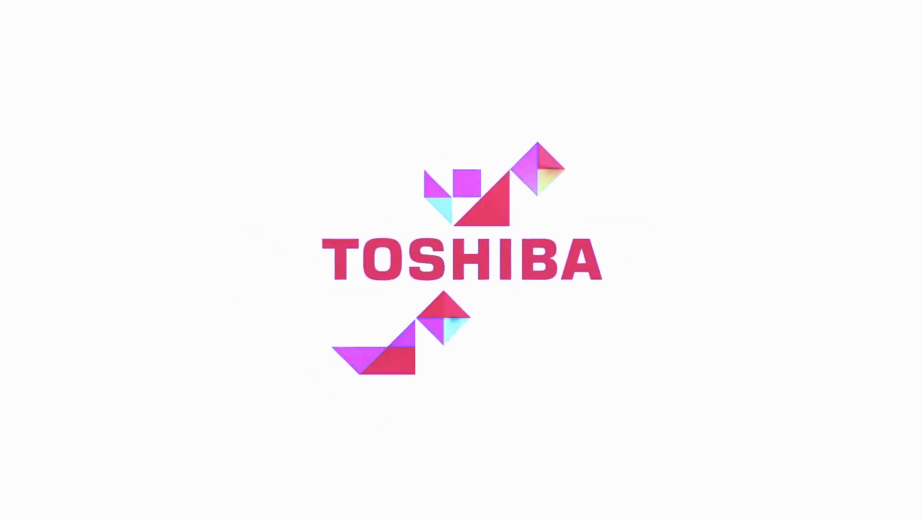
Examine the Wikipedia hard disk article's sections on longitudinal, perpendicular, shingled and heat-assisted magnetic recording, highlighting the method headings
scroll(912, 125, "down", 10)
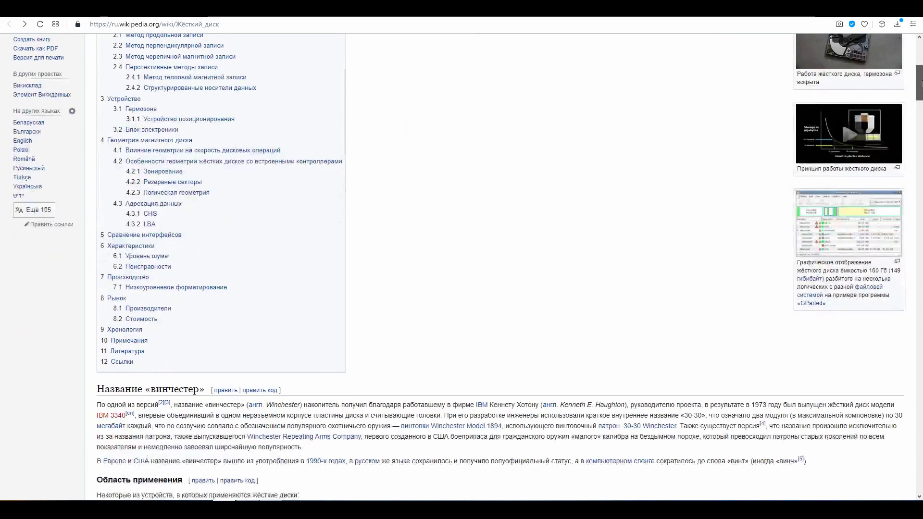
scroll(877, 240, "down", 15)
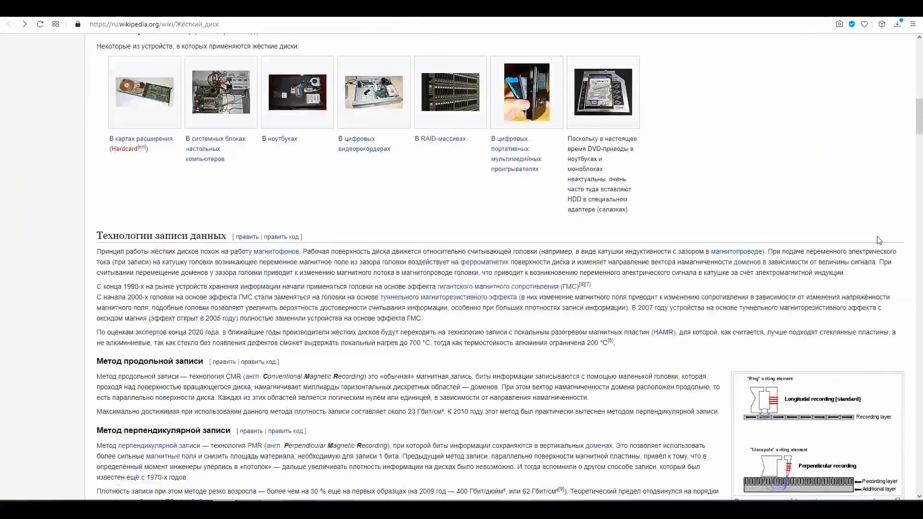
scroll(877, 242, "down", 2)
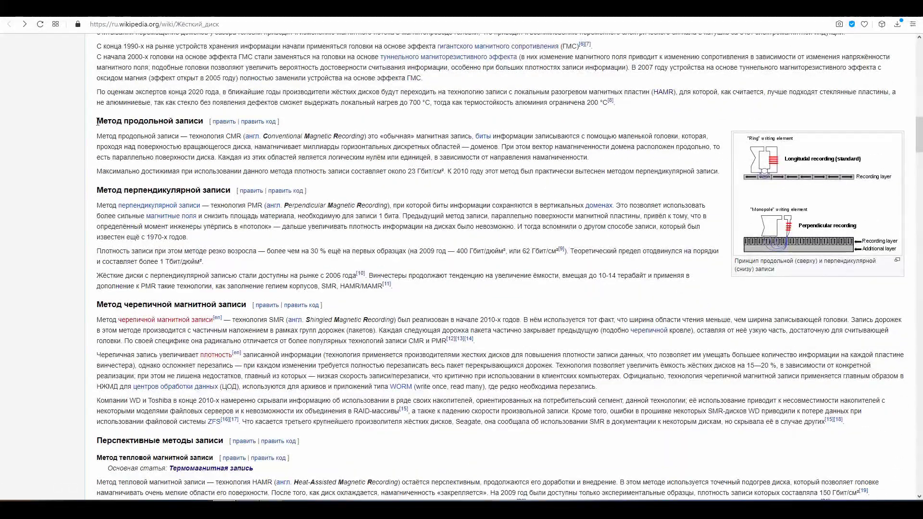
left_click_drag(196, 118, 203, 121)
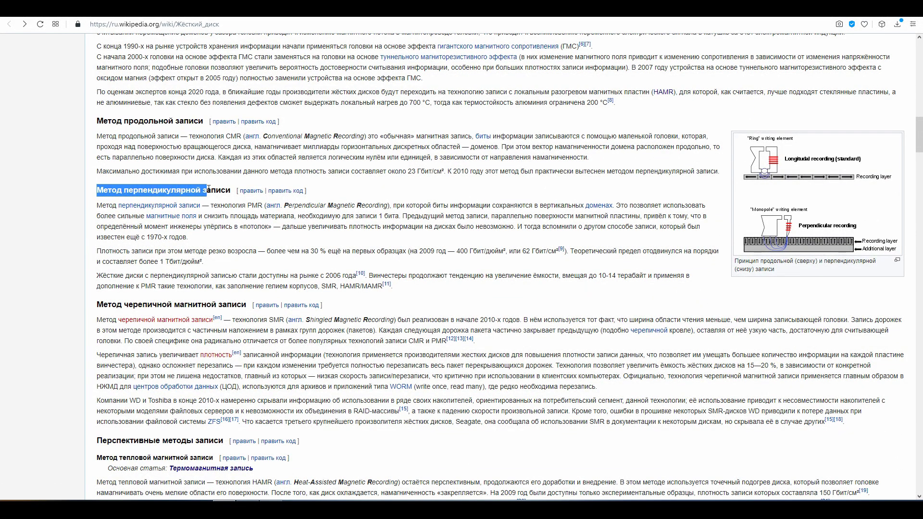
left_click_drag(152, 303, 246, 303)
scroll(130, 403, "down", 4)
left_click_drag(96, 265, 214, 269)
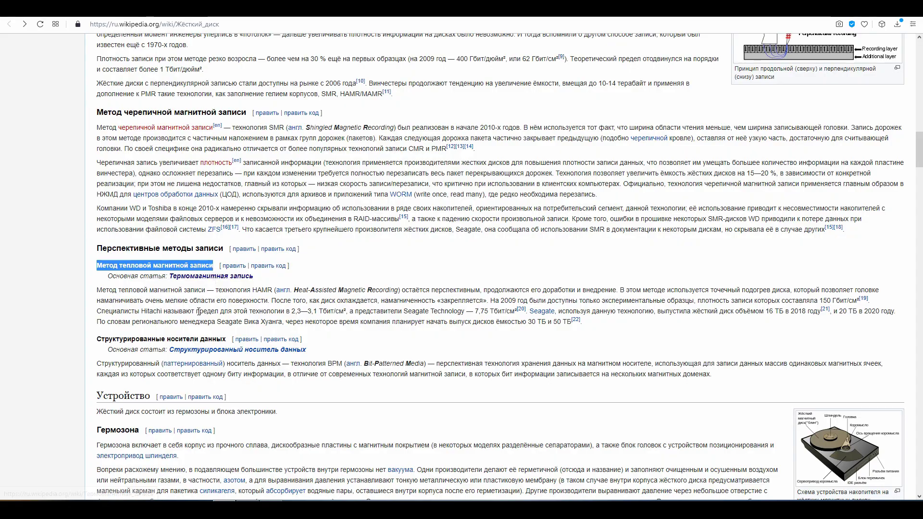
Examine the article's sections on drive construction, disk geometry, interface comparison, characteristics and noise level
scroll(198, 319, "down", 4)
scroll(197, 318, "down", 9)
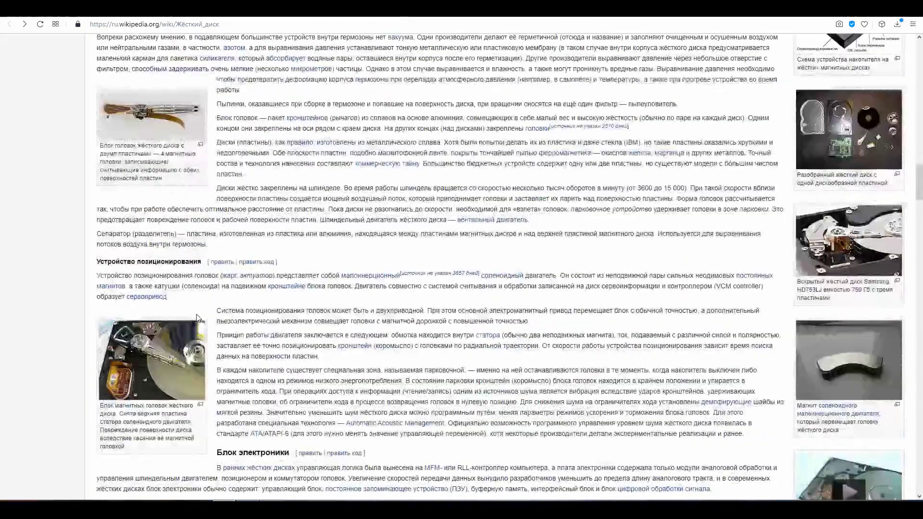
scroll(197, 314, "down", 7)
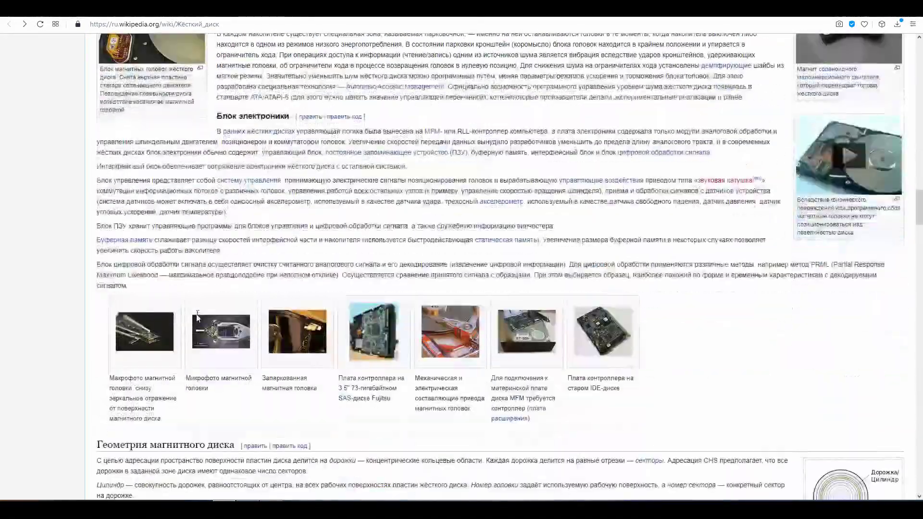
scroll(197, 314, "down", 12)
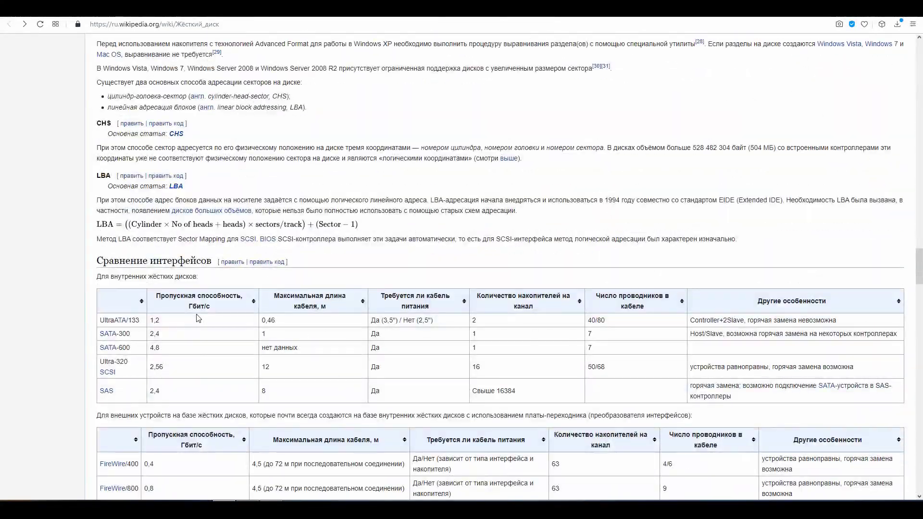
scroll(197, 318, "down", 2)
scroll(54, 394, "down", 4)
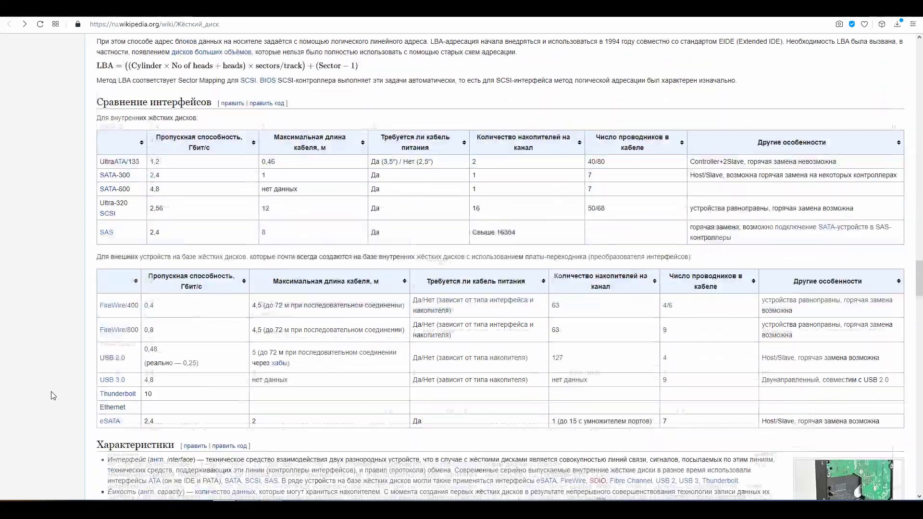
scroll(54, 394, "down", 11)
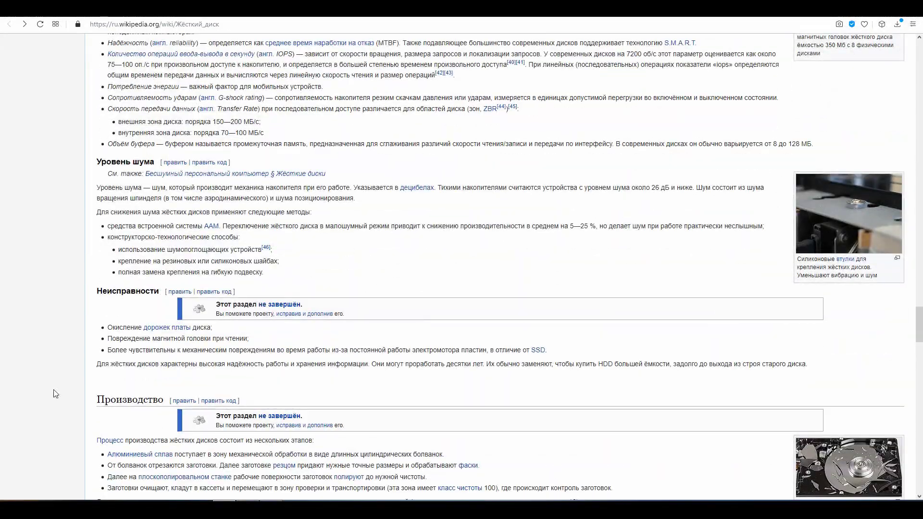
Enlarge the photo of the shattered hard disk platter in the production section, and close it
scroll(54, 394, "down", 6)
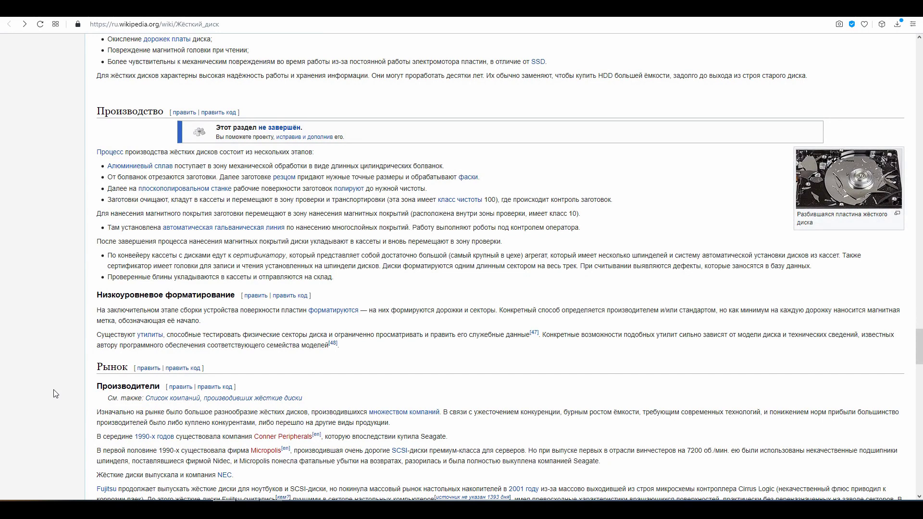
left_click(844, 183)
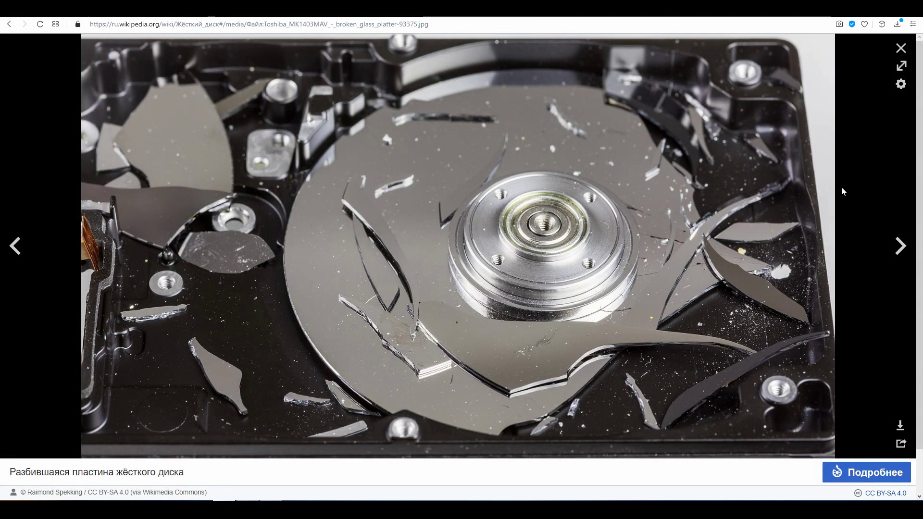
left_click(901, 48)
Enlarge the photo of six hard drive form factors in the chronology section, close it, and read further down the timeline
scroll(711, 256, "down", 10)
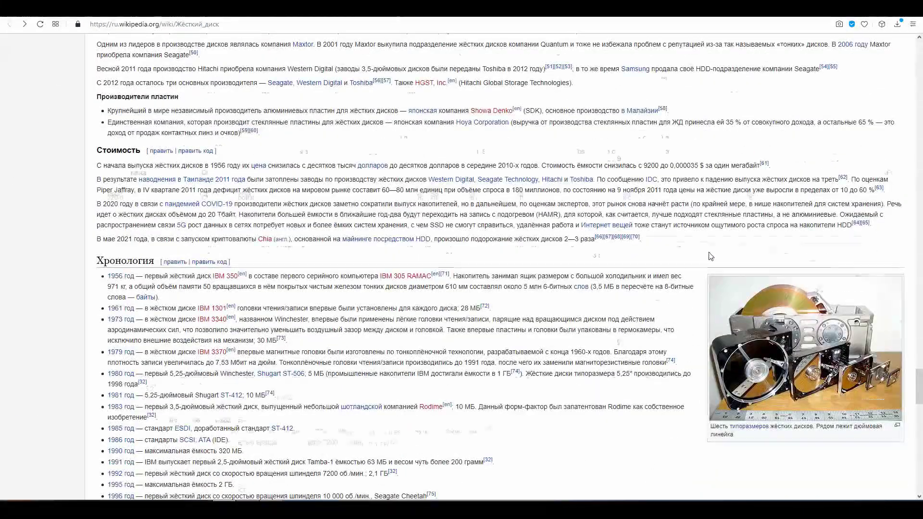
scroll(711, 256, "down", 2)
scroll(709, 252, "down", 2)
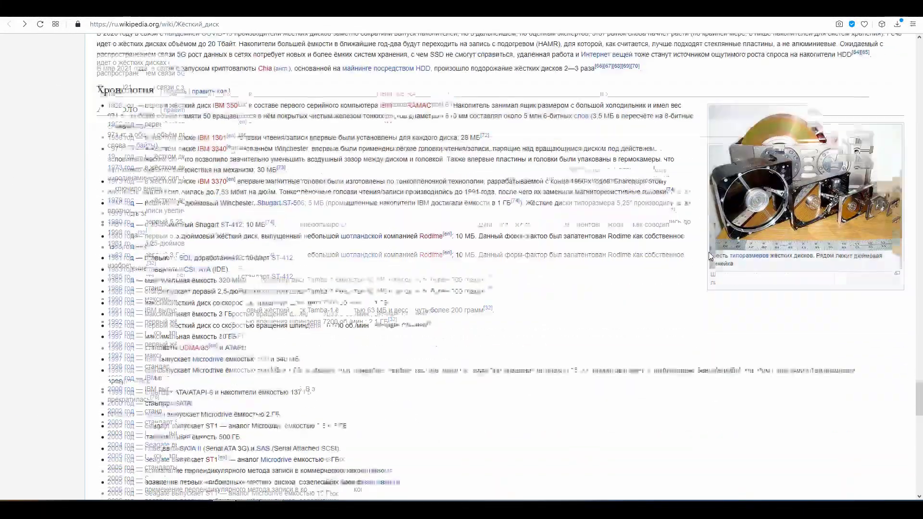
left_click(821, 180)
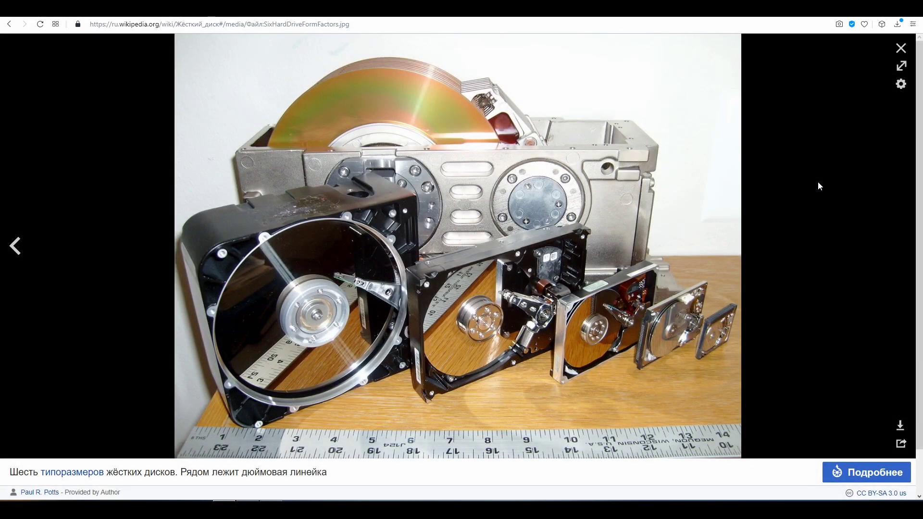
left_click(901, 48)
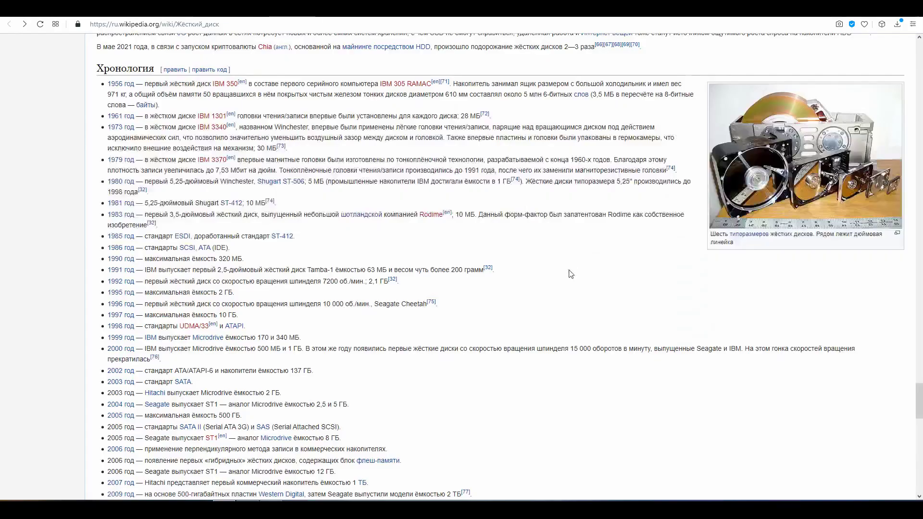
scroll(570, 271, "down", 5)
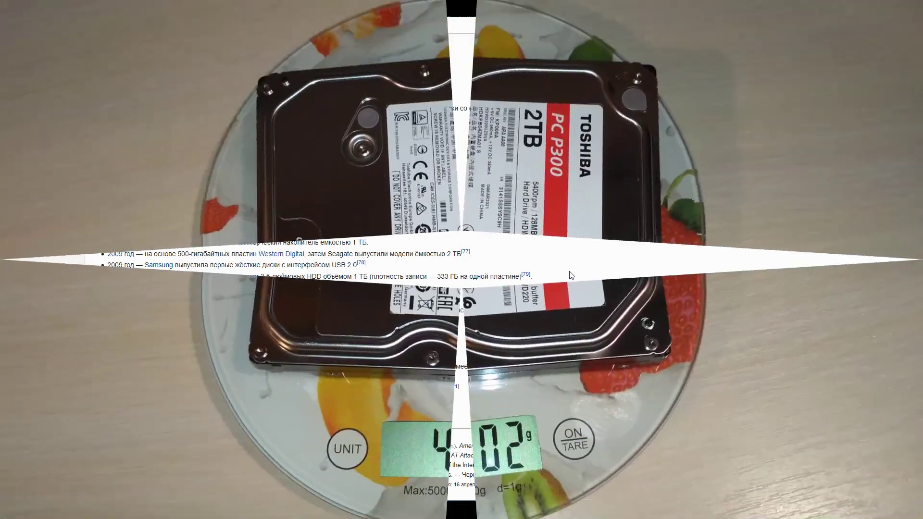